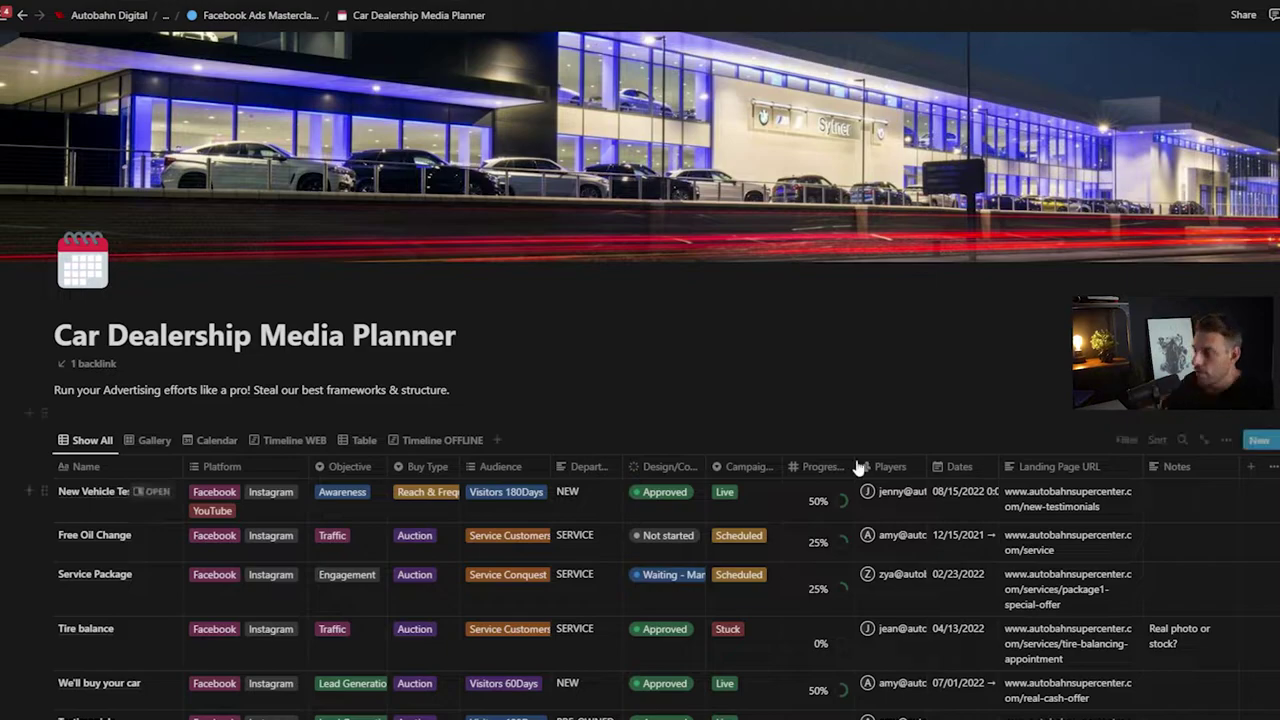
- Check the New Vehicle Testimonials date range, then scroll to the F150 FX4 row, leaving its title unchanged
scroll(659, 484, down, 2)
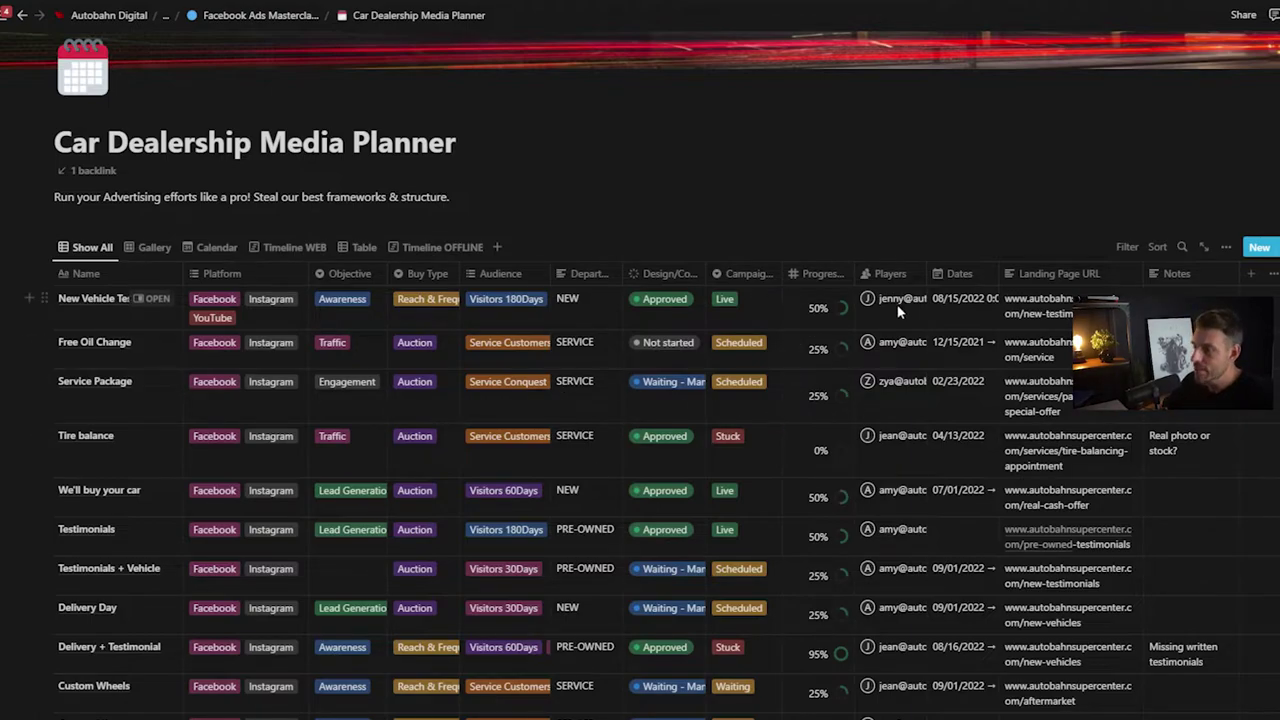
click(953, 310)
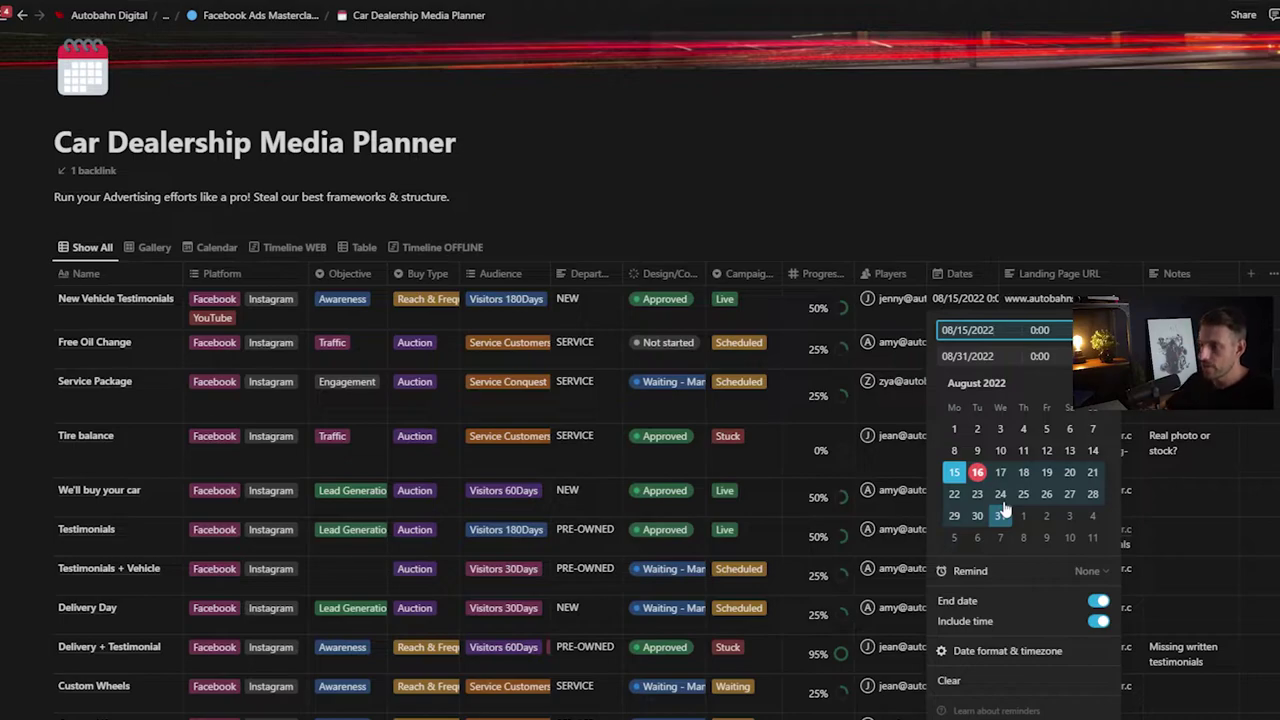
scroll(577, 465, down, 2)
scroll(599, 472, down, 3)
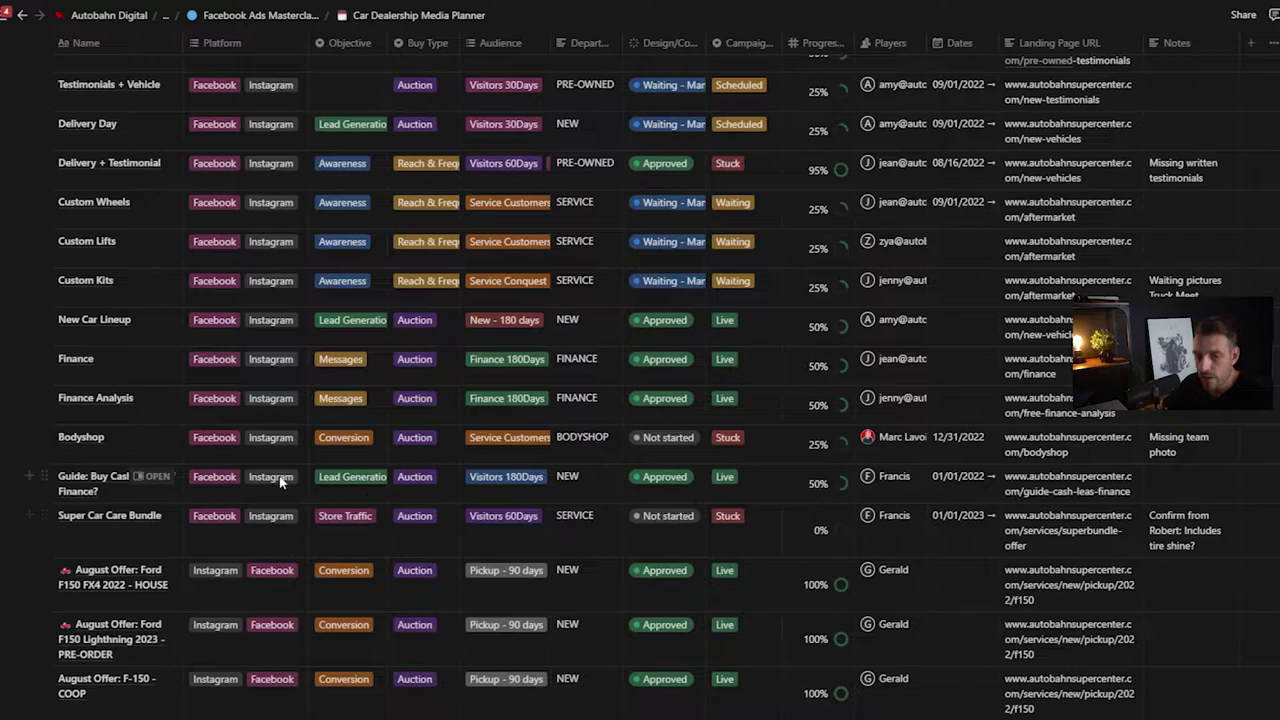
scroll(243, 468, down, 1)
click(110, 482)
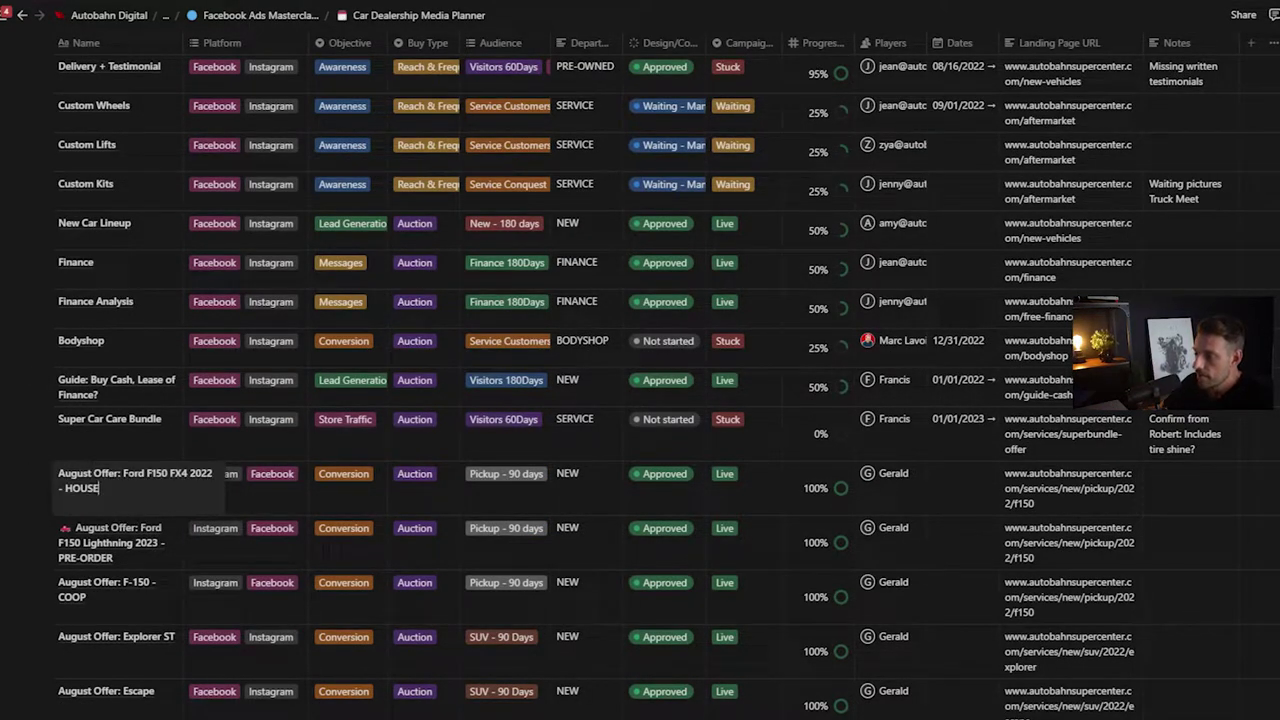
key(Escape)
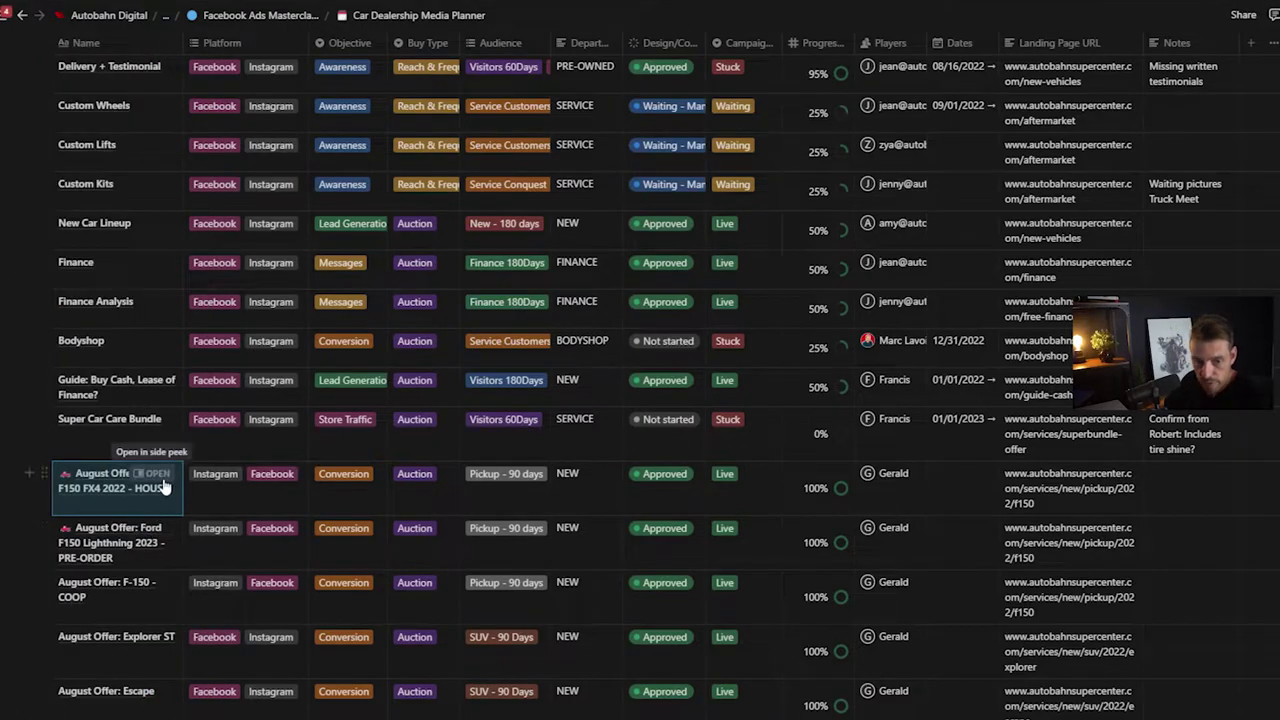
- Open the F150 FX4 campaign in side peek and view its Objective options without changing them
click(160, 486)
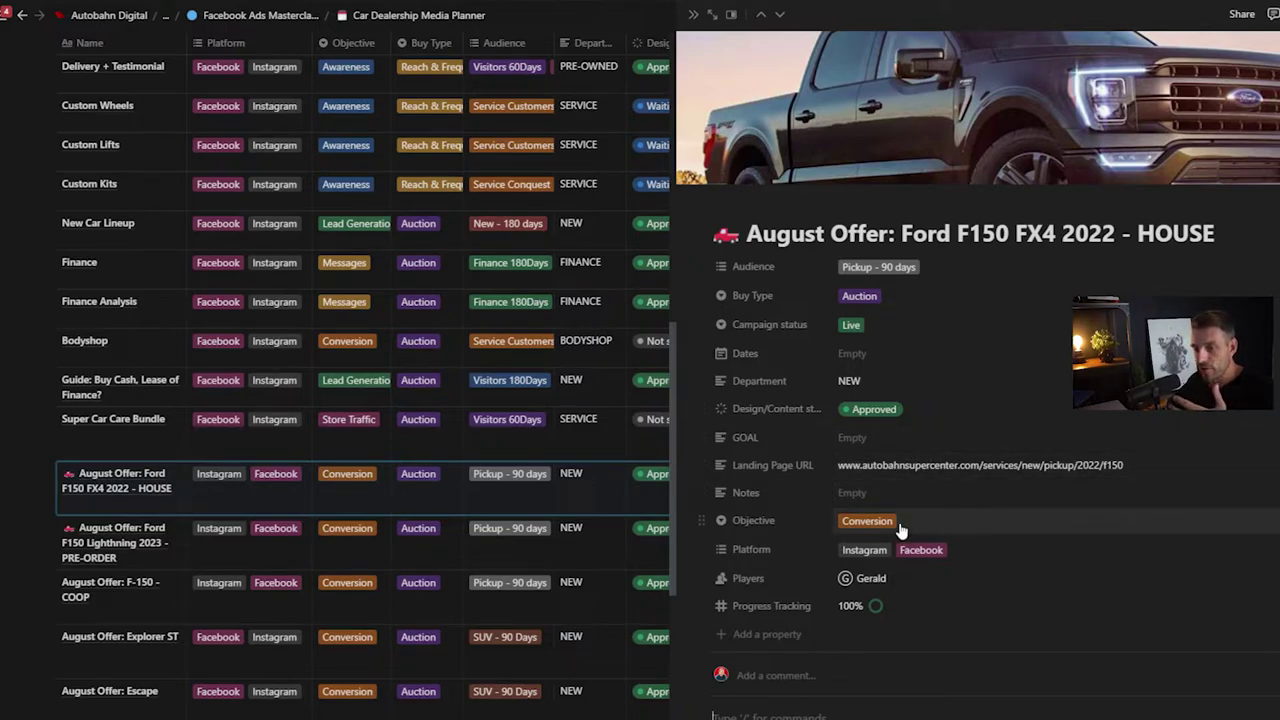
click(901, 524)
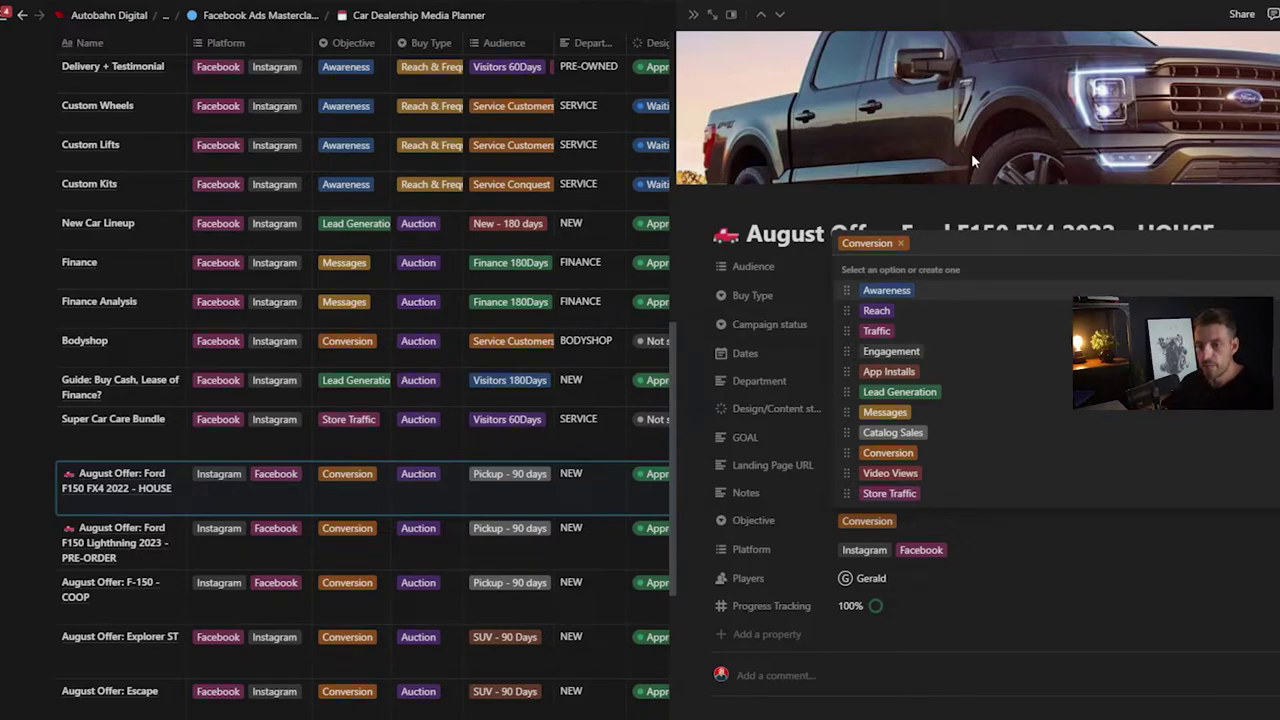
key(Escape)
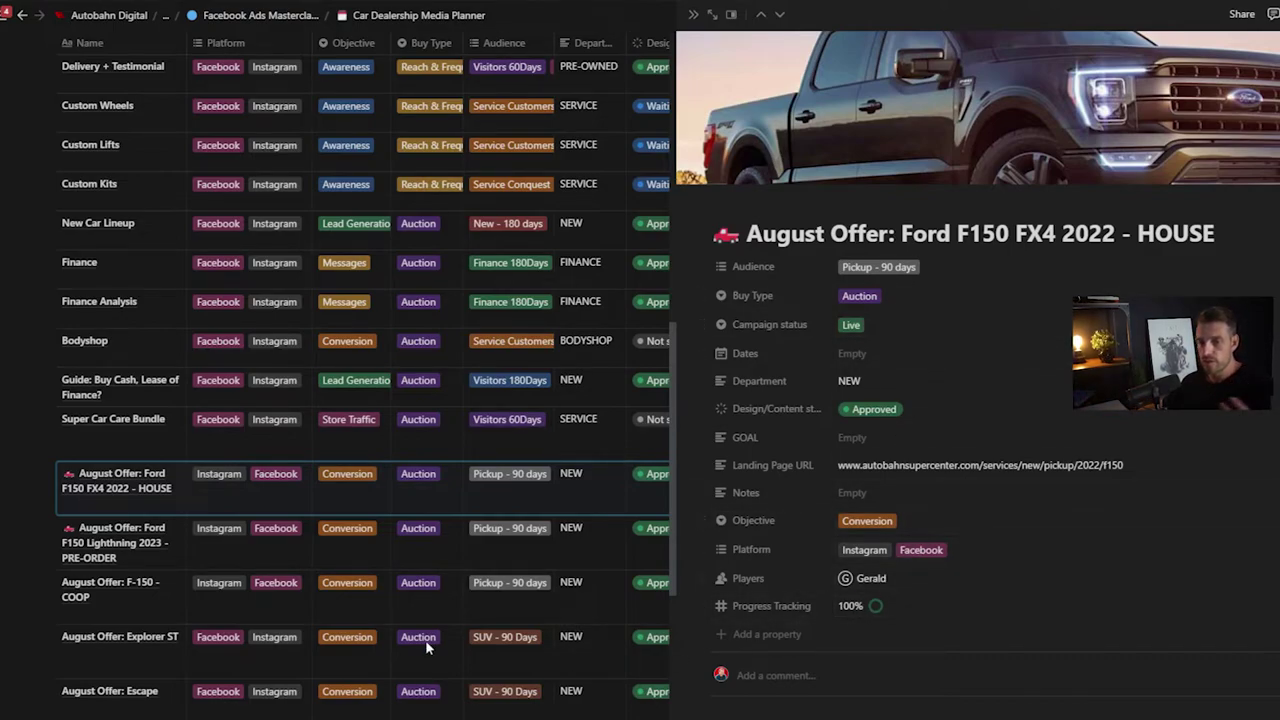
mouse_move(350, 419)
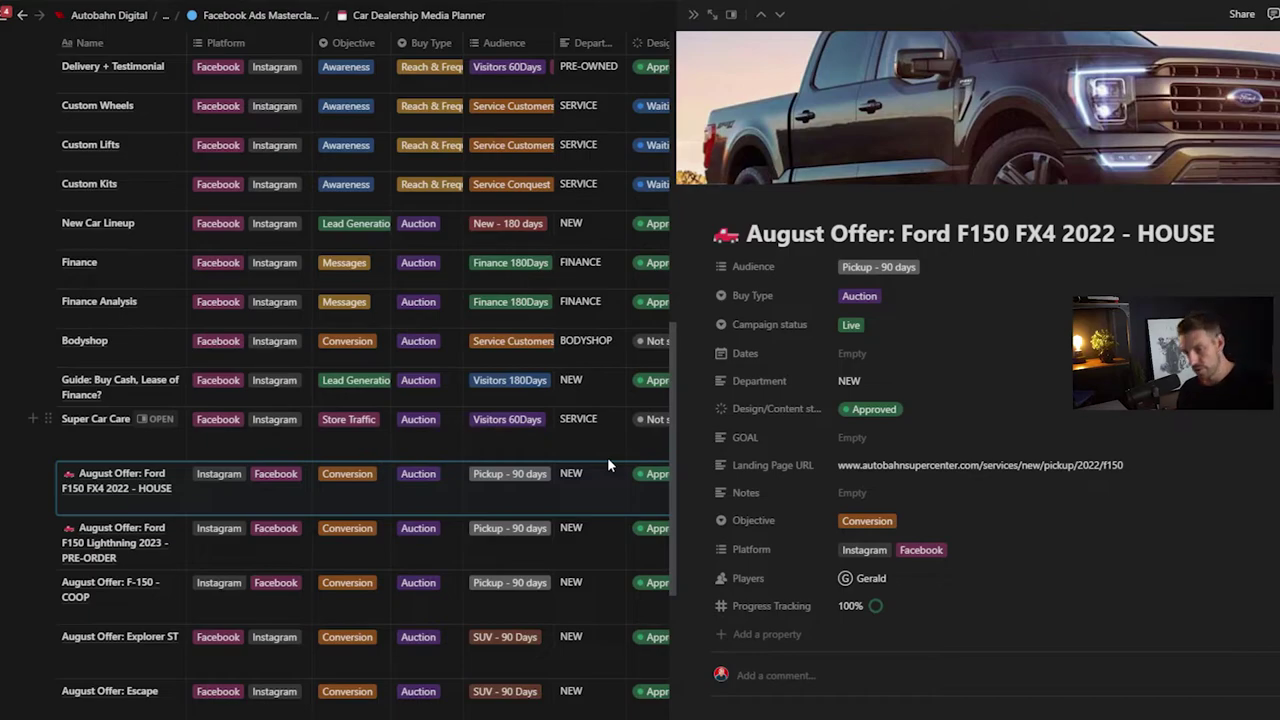
- Insert a Gallery view into the F150 FX4 campaign page body using /gallery
scroll(845, 655, down, 2)
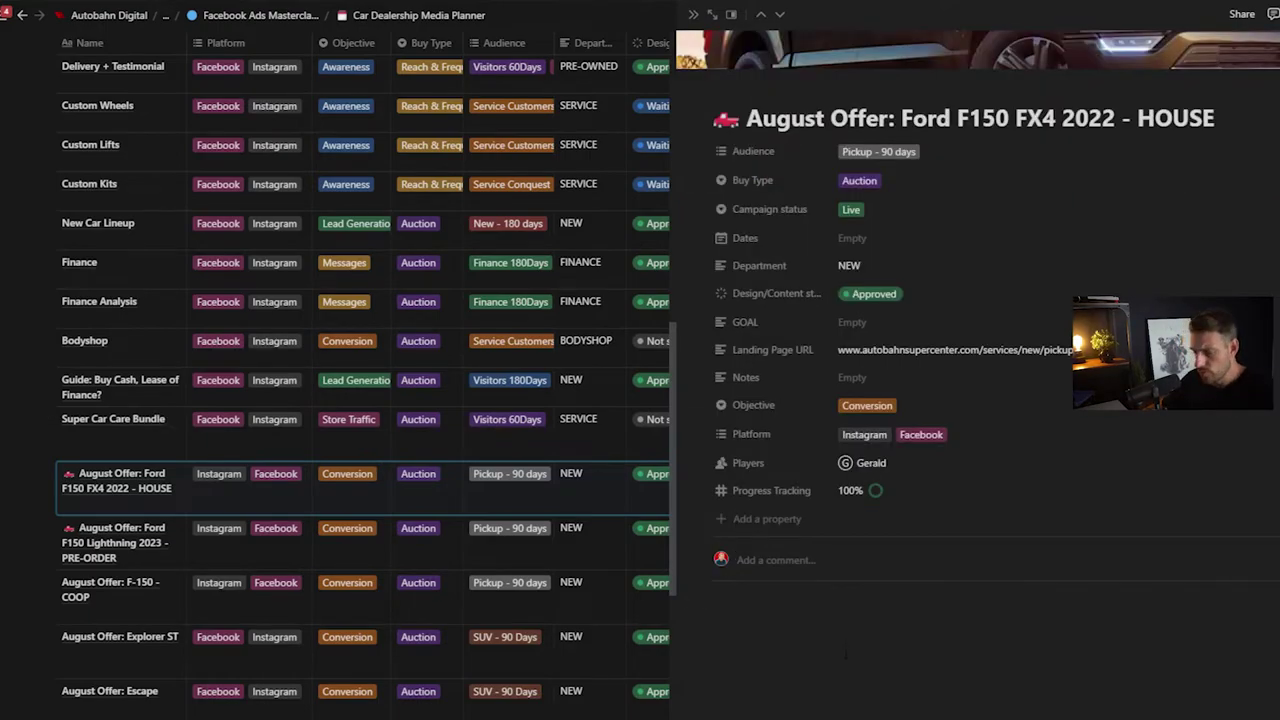
click(905, 625)
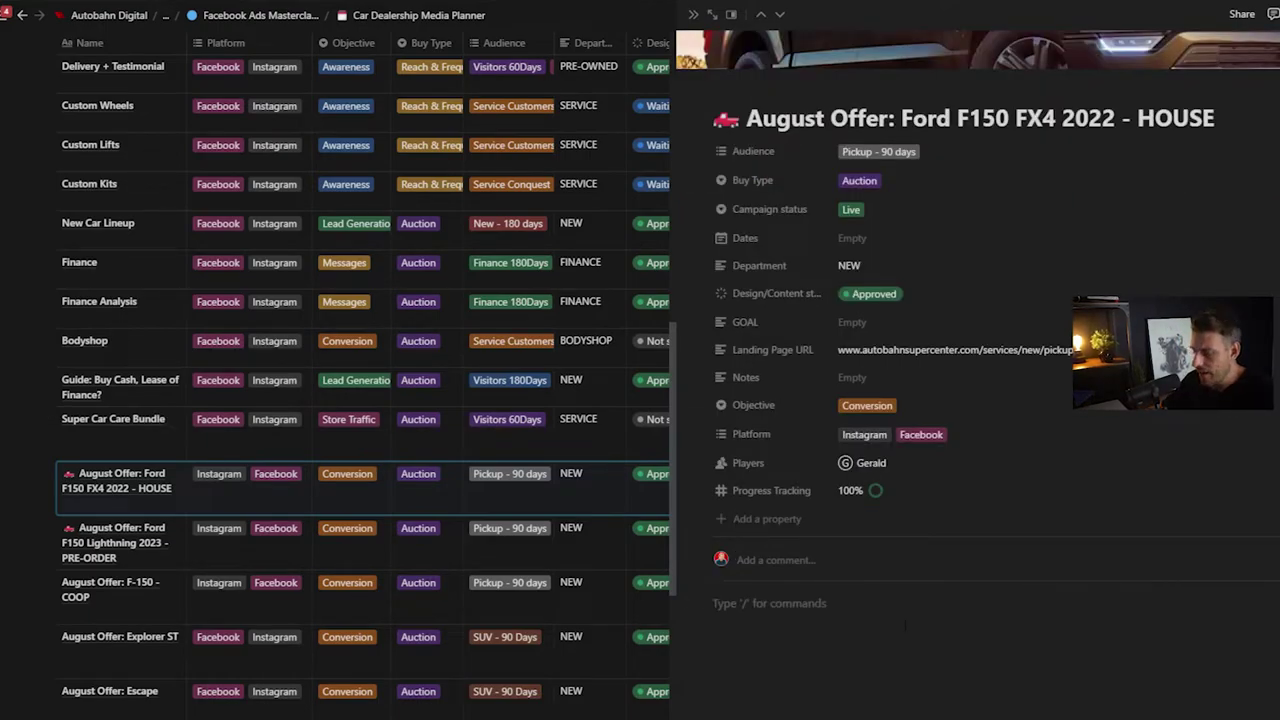
text(/galler)
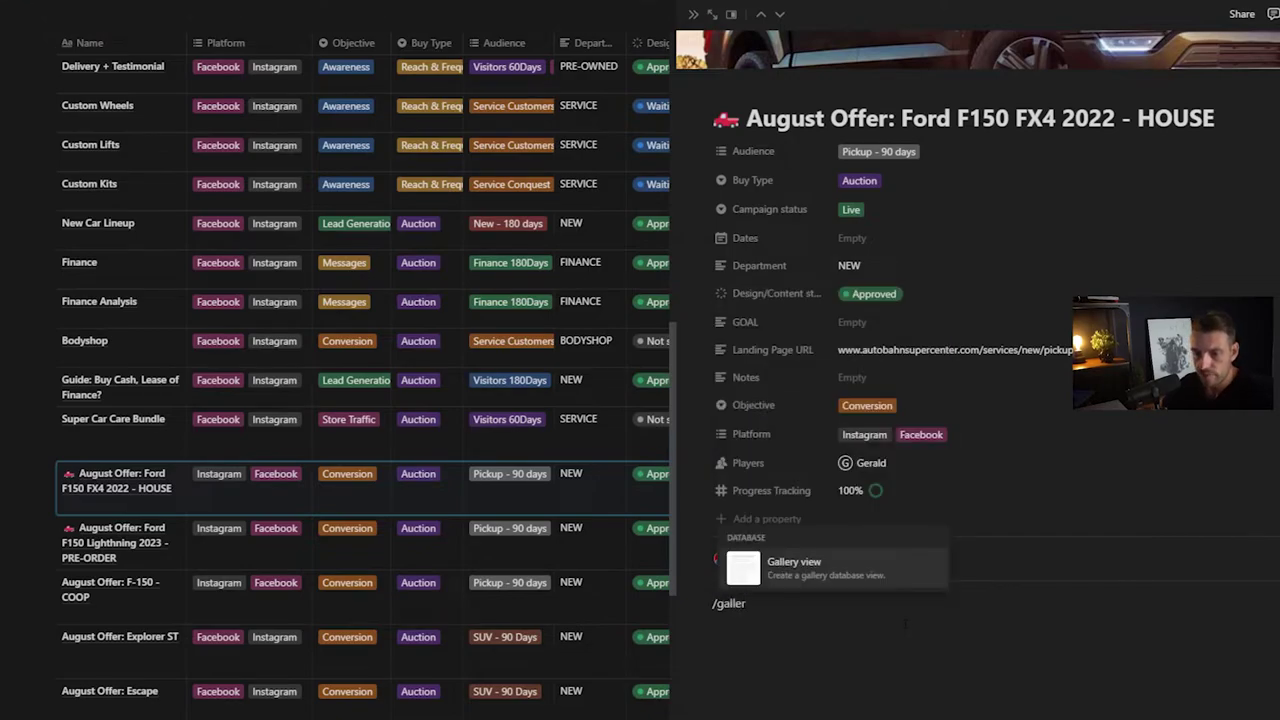
click(886, 578)
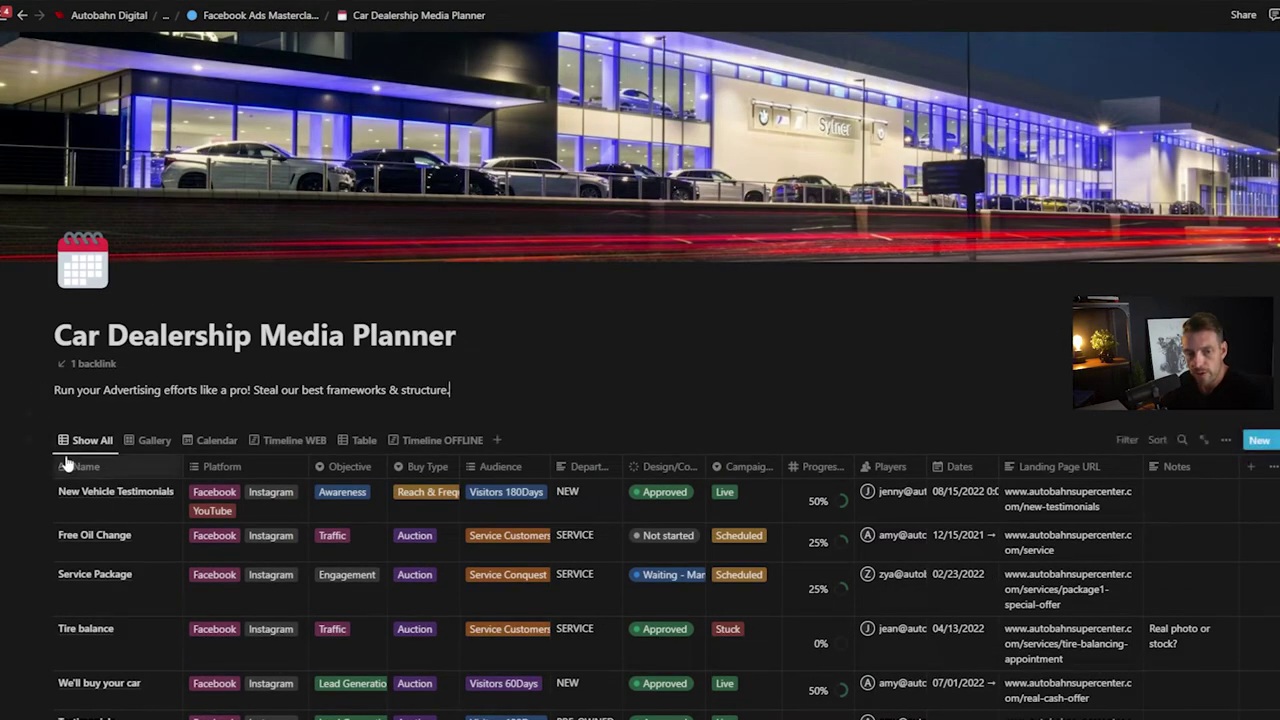
mouse_move(300, 683)
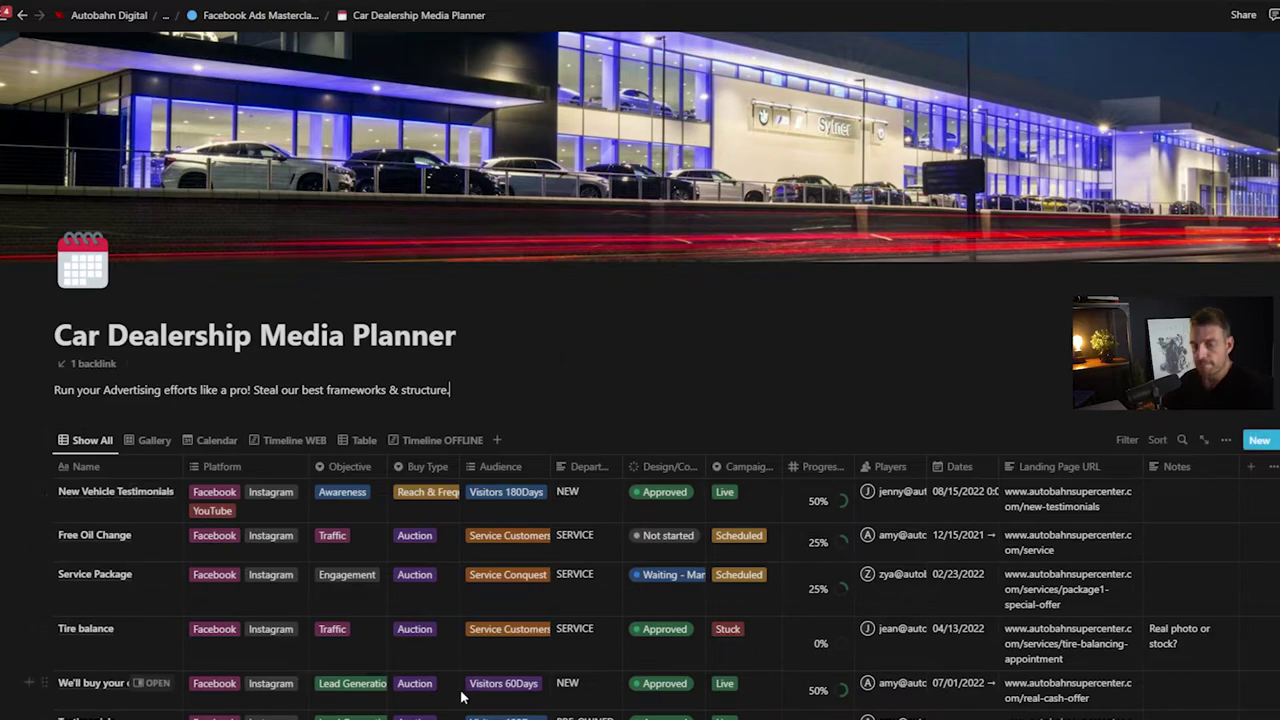
- Switch the planner to Calendar view, then to the Timeline WEB view
click(217, 444)
scroll(286, 494, down, 2)
scroll(406, 471, down, 1)
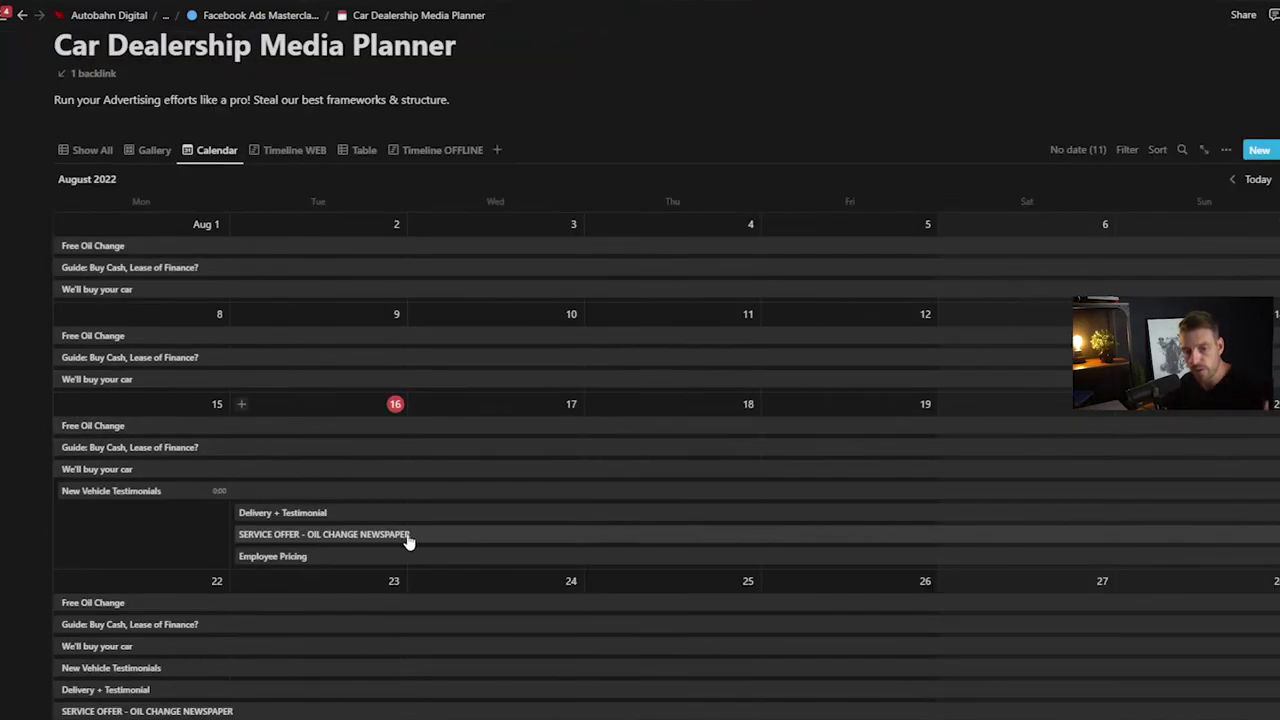
click(313, 155)
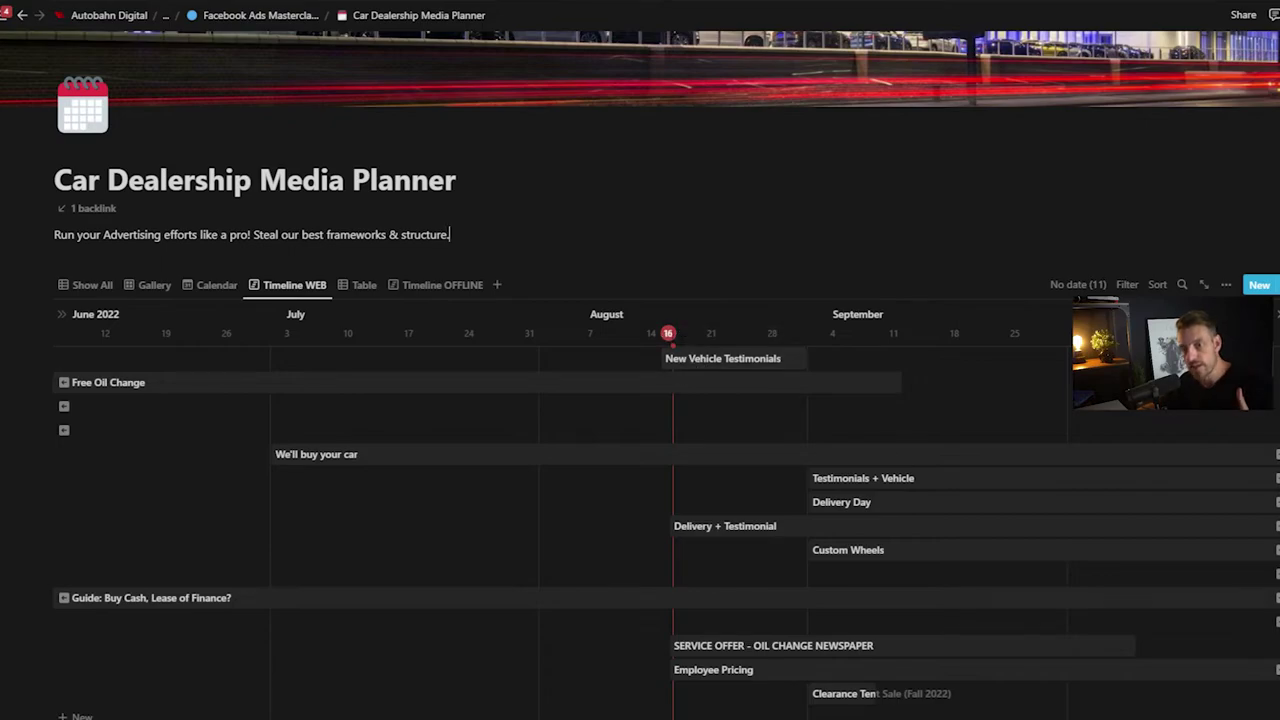
- Open the Testimonials + Vehicle campaign in side peek from the web timeline
scroll(694, 371, down, 2)
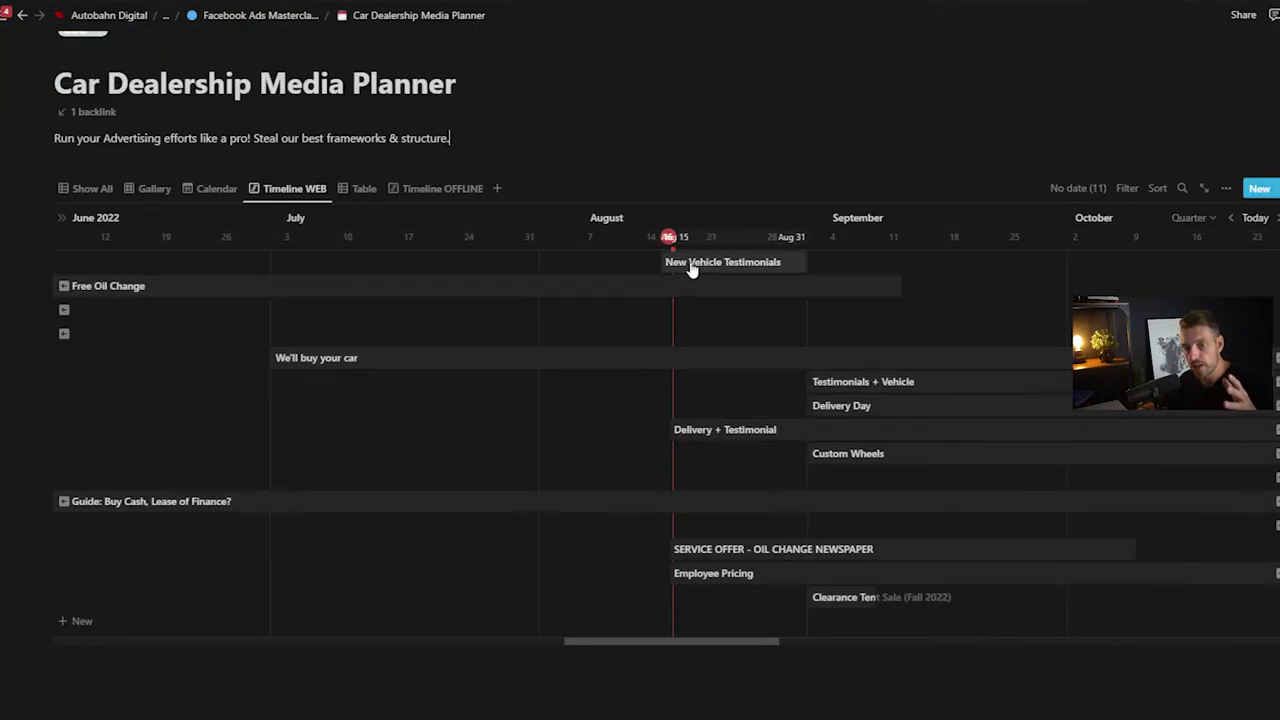
right_click(794, 263)
key(Escape)
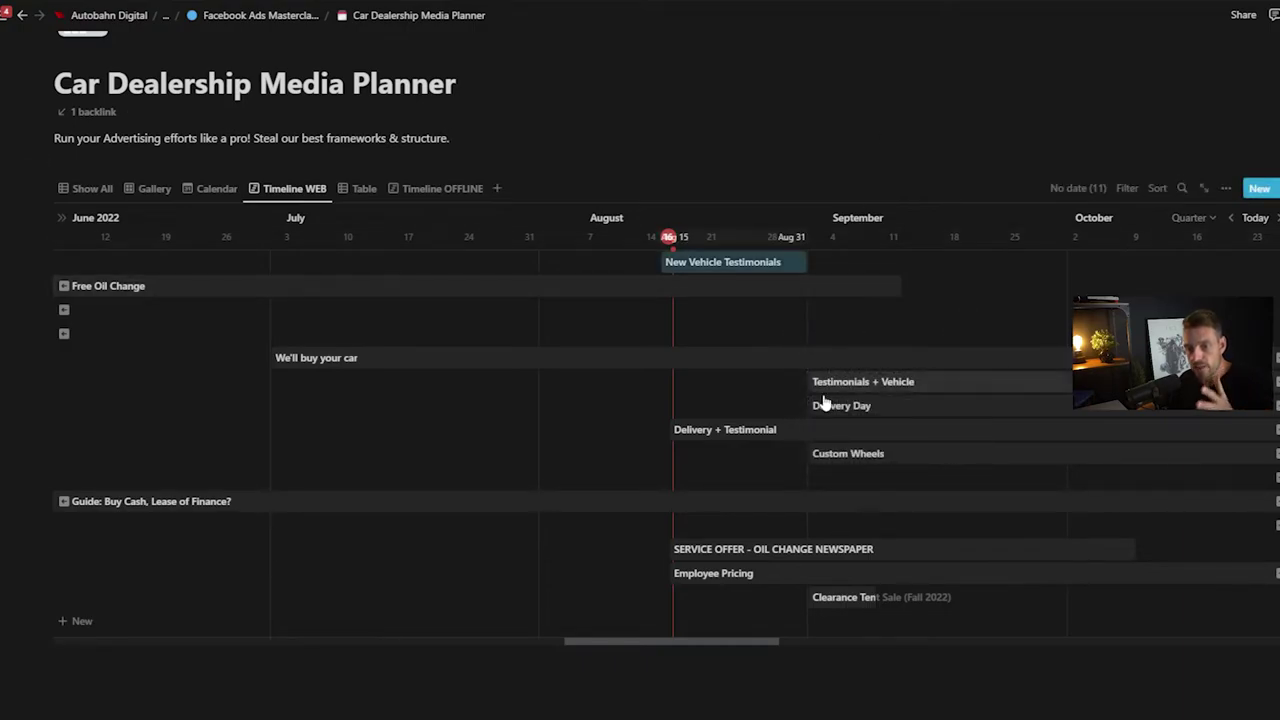
click(980, 381)
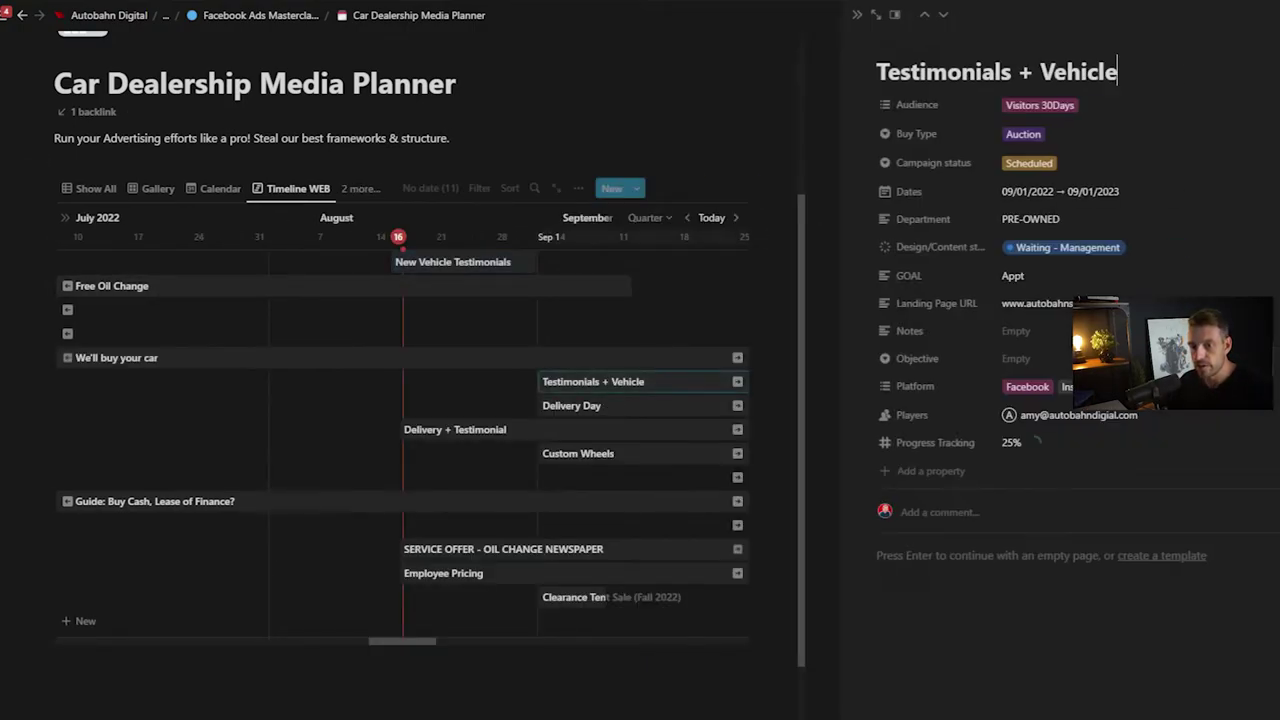